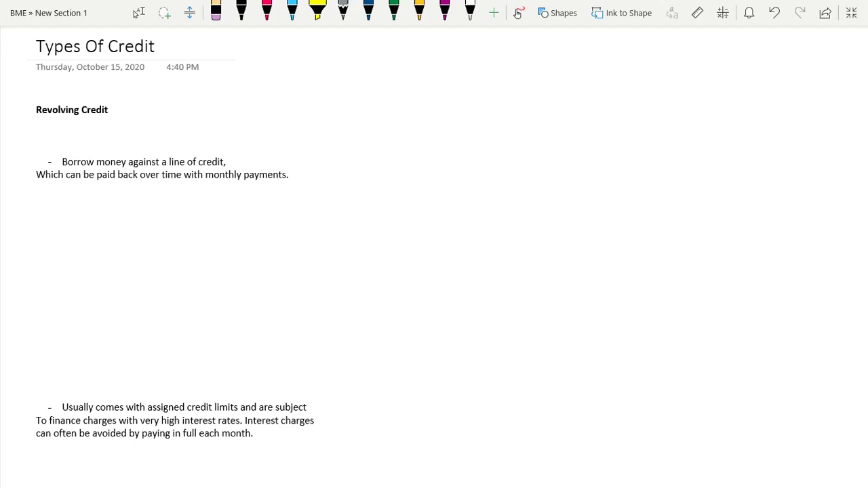
Pick the black pen from the Draw tab pen gallery.
click(241, 11)
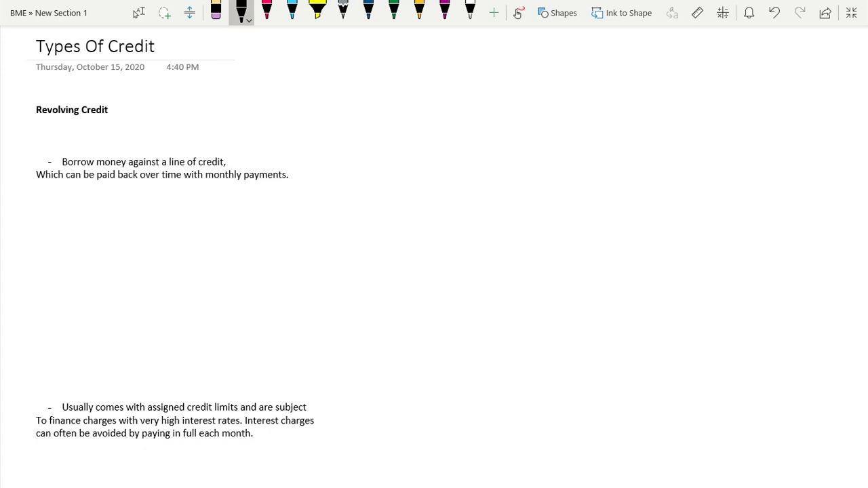
Underline 'line of credit', draw an upward arrow, write 'Credit Cards', then darken the underline.
drag(168, 167, 290, 181)
mouse_move(252, 137)
mouse_down()
mouse_move(271, 119)
mouse_move(257, 113)
mouse_up()
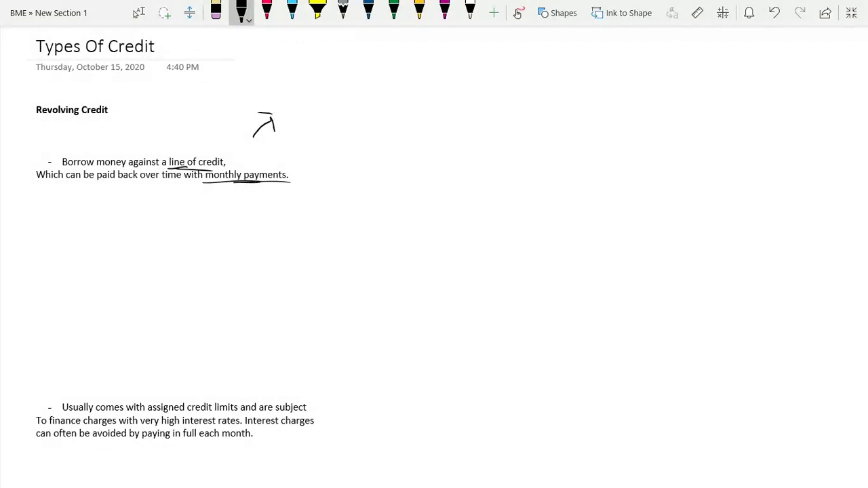
mouse_move(288, 86)
mouse_down()
mouse_move(299, 108)
mouse_move(313, 102)
mouse_move(318, 71)
mouse_move(332, 96)
mouse_move(345, 80)
mouse_move(383, 87)
mouse_move(392, 46)
mouse_move(408, 80)
mouse_up()
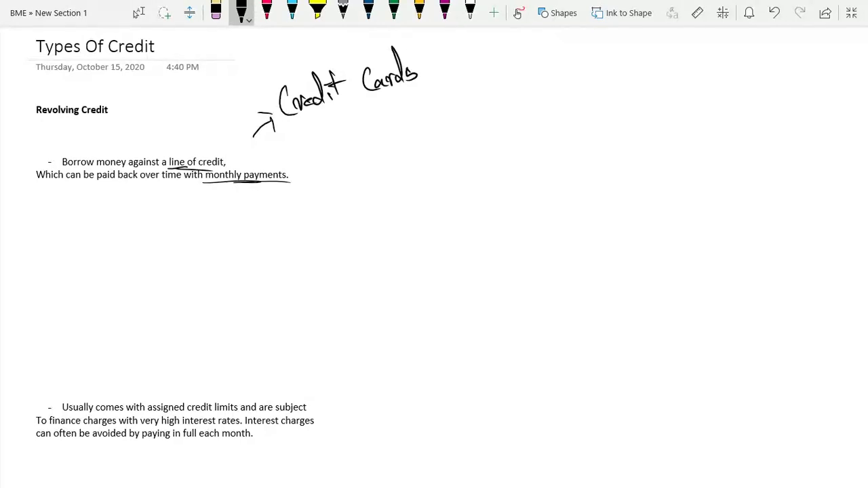
drag(167, 167, 232, 168)
Handwrite 'Limit → $5000' in black ink in the left margin.
mouse_move(19, 207)
mouse_down()
mouse_move(21, 227)
mouse_move(58, 227)
mouse_up()
mouse_move(61, 197)
mouse_down()
mouse_move(63, 228)
mouse_move(75, 216)
mouse_move(115, 214)
mouse_move(107, 225)
mouse_up()
mouse_move(101, 205)
mouse_down()
mouse_move(135, 211)
mouse_move(136, 222)
mouse_up()
mouse_move(139, 198)
mouse_down()
mouse_move(139, 227)
mouse_move(160, 215)
mouse_move(153, 221)
mouse_up()
drag(153, 205, 173, 205)
drag(186, 206, 186, 205)
mouse_move(199, 205)
mouse_down()
mouse_move(193, 211)
mouse_move(200, 205)
mouse_up()
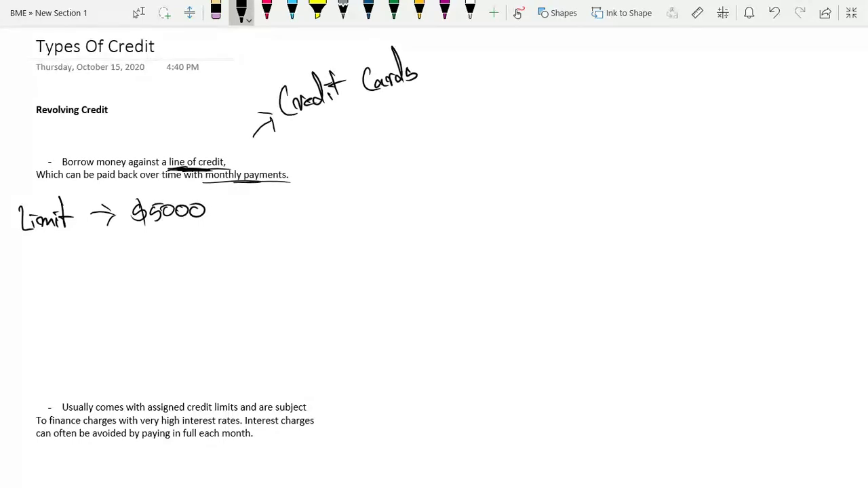
Write 'Spent → $1000' in red ink below it and double-underline the amount.
click(266, 10)
mouse_move(21, 257)
mouse_down()
mouse_move(19, 281)
mouse_move(52, 268)
mouse_move(61, 275)
mouse_up()
mouse_move(57, 247)
mouse_down()
mouse_move(54, 275)
mouse_move(69, 261)
mouse_up()
drag(81, 265, 102, 263)
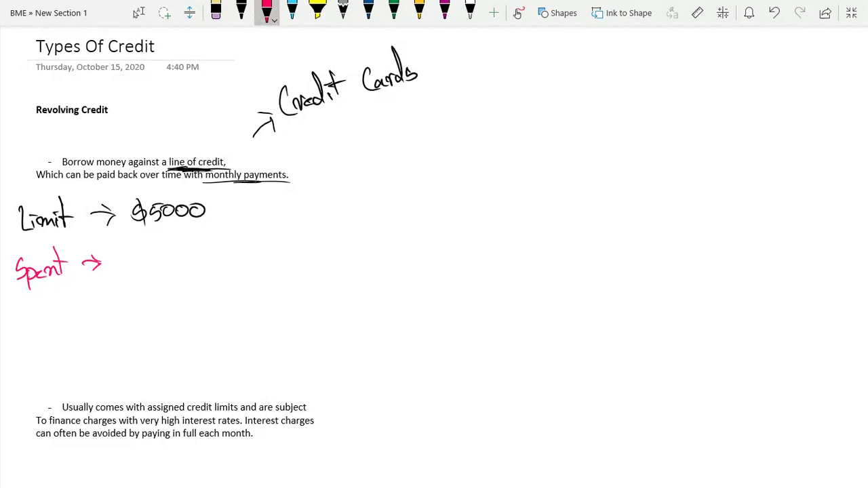
drag(148, 248, 133, 265)
mouse_move(140, 241)
mouse_down()
mouse_move(140, 270)
mouse_move(161, 253)
mouse_up()
drag(170, 262, 174, 251)
drag(191, 254, 191, 248)
drag(134, 272, 199, 267)
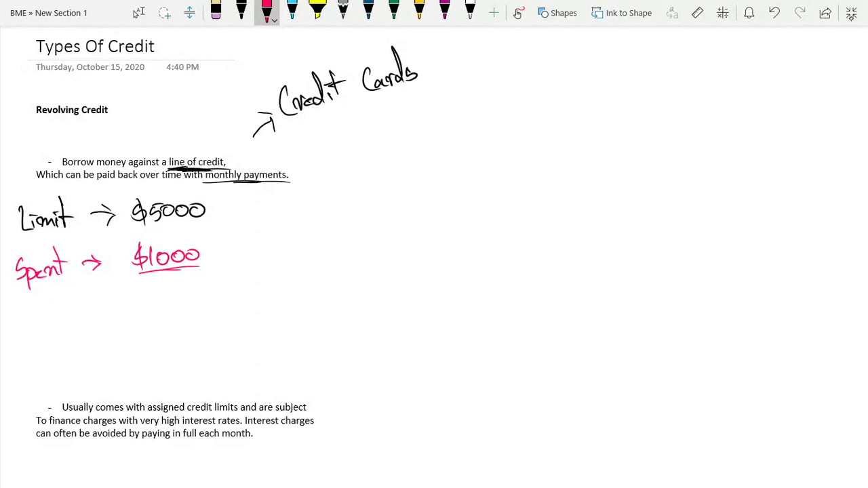
drag(137, 271, 191, 268)
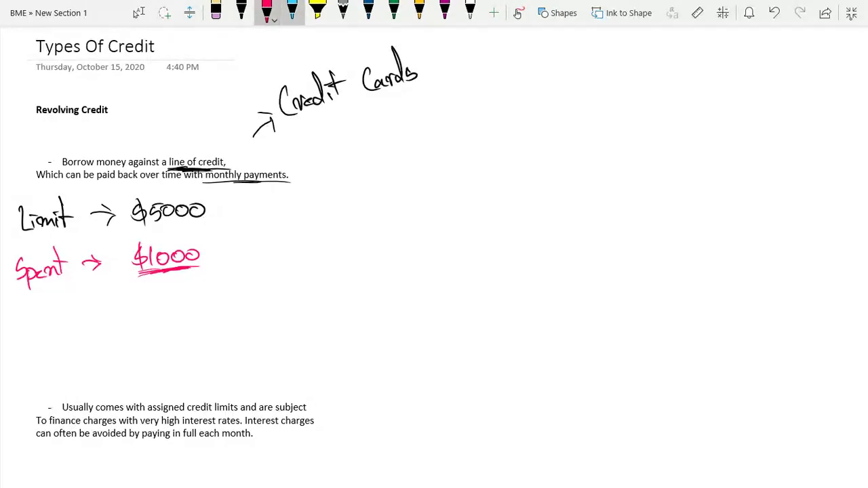
click(292, 10)
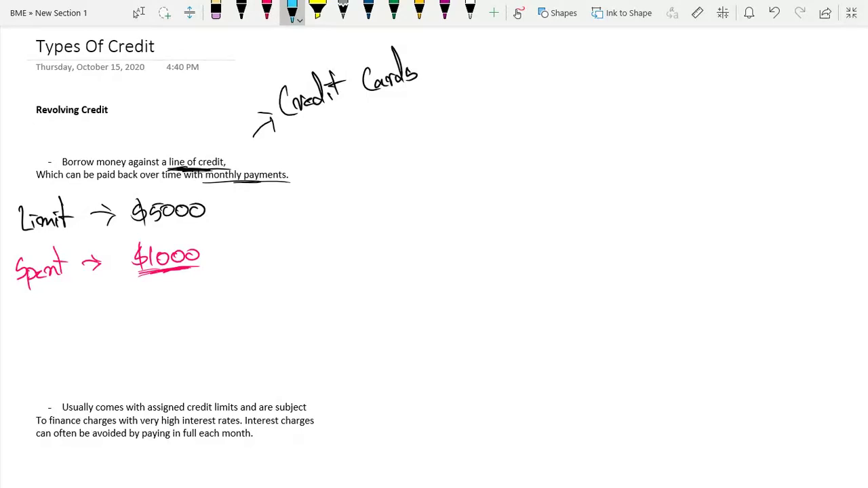
Write '-500' in light blue, then an arrow to '4500' in black ink.
mouse_move(225, 231)
mouse_down()
mouse_move(237, 235)
mouse_move(249, 219)
mouse_up()
drag(256, 219, 333, 235)
click(241, 12)
drag(357, 195, 365, 212)
mouse_move(375, 194)
mouse_down()
mouse_move(377, 206)
mouse_move(410, 195)
mouse_up()
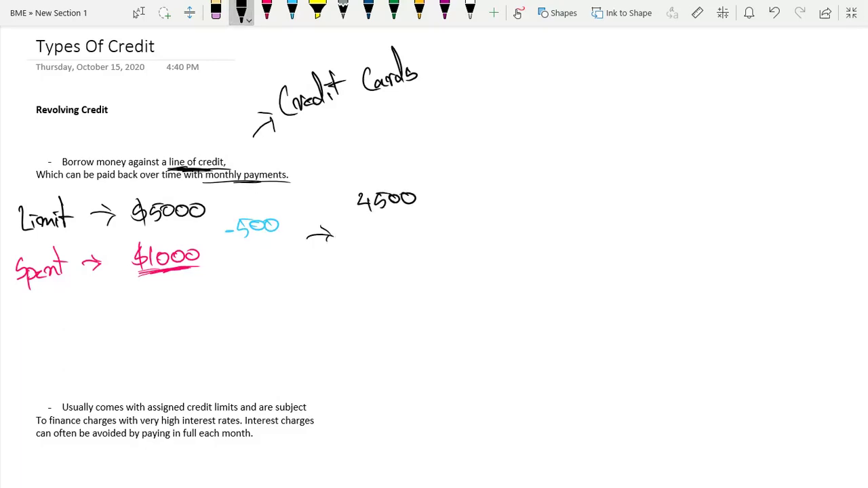
Write '500 +' in pink and 'Interest' in magenta below 4500, then underline it.
click(267, 12)
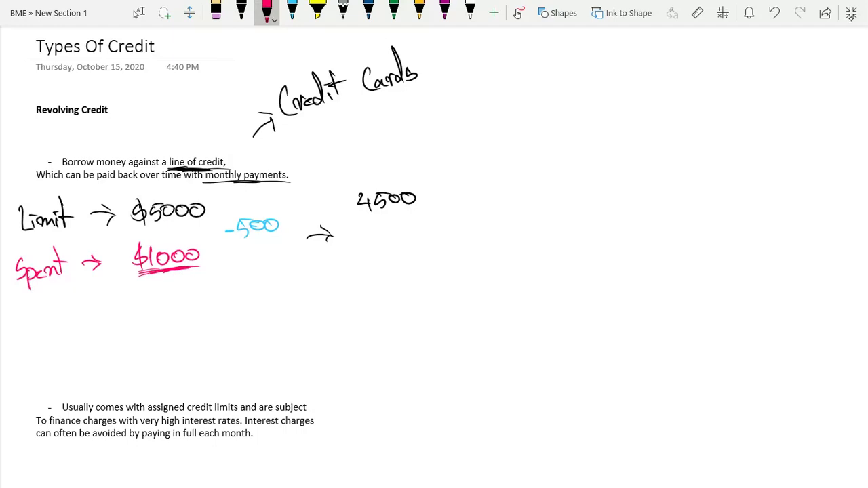
mouse_move(387, 244)
mouse_down()
mouse_move(385, 258)
mouse_move(396, 240)
mouse_up()
drag(399, 246, 445, 256)
drag(437, 249, 454, 248)
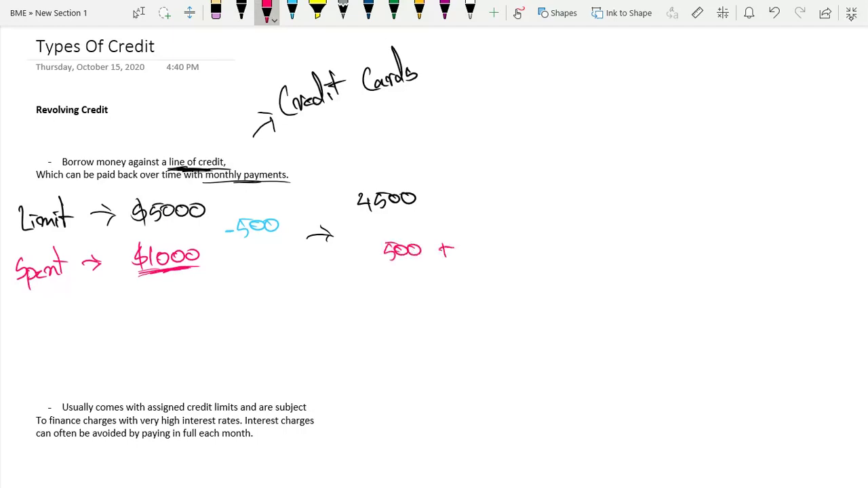
click(444, 10)
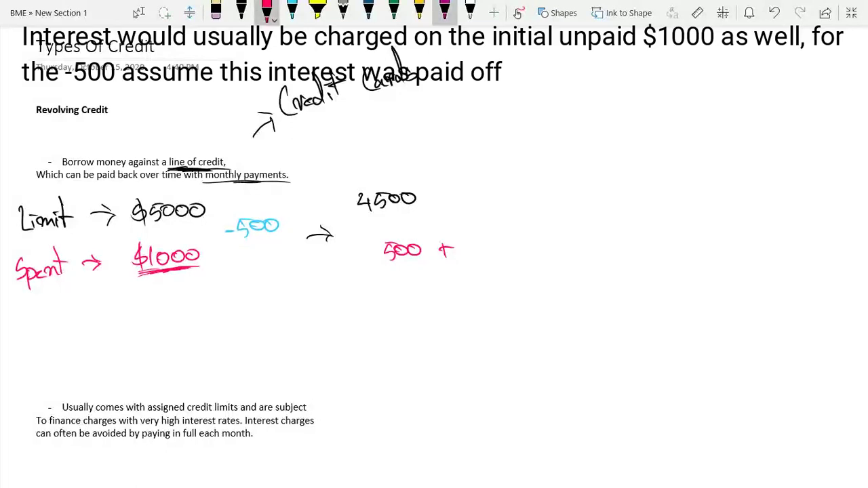
mouse_move(472, 240)
mouse_down()
mouse_move(474, 255)
mouse_move(533, 257)
mouse_up()
mouse_move(536, 232)
mouse_down()
mouse_move(538, 256)
mouse_move(542, 234)
mouse_up()
drag(387, 264, 546, 263)
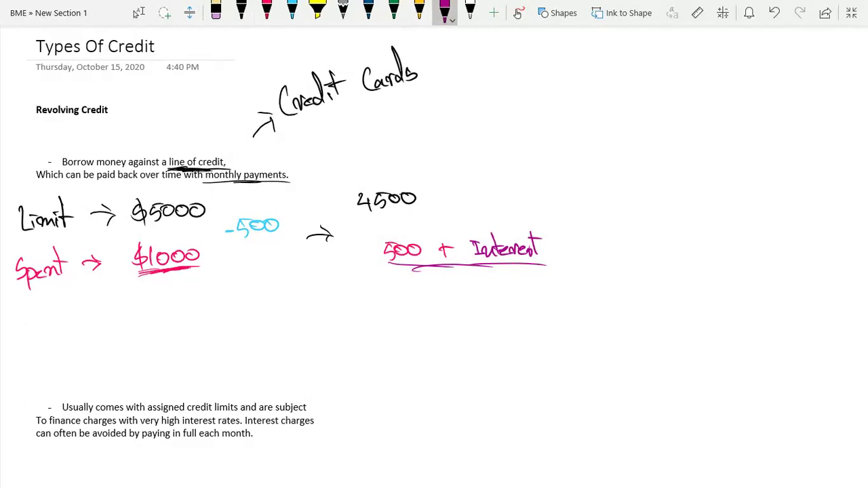
Underline 'assigned credit limits' and 'finance charges', with a curved arrow from $5000 to the credit-limits bullet.
scroll(434, 271, down, 2)
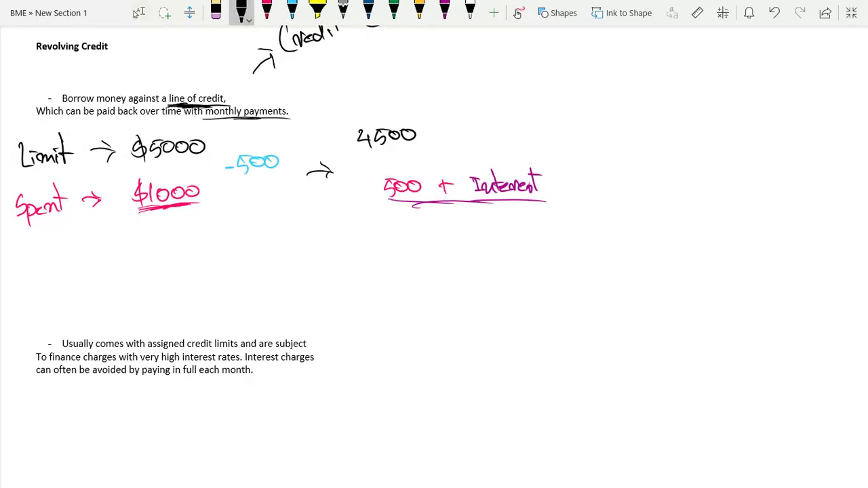
click(138, 12)
scroll(138, 12, down, 1)
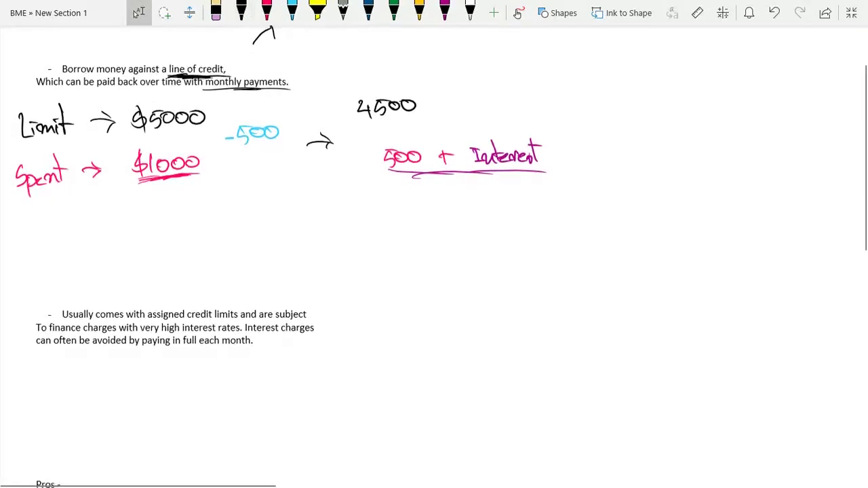
click(240, 12)
drag(148, 318, 233, 324)
mouse_move(192, 135)
mouse_down()
mouse_move(231, 281)
mouse_move(220, 262)
mouse_up()
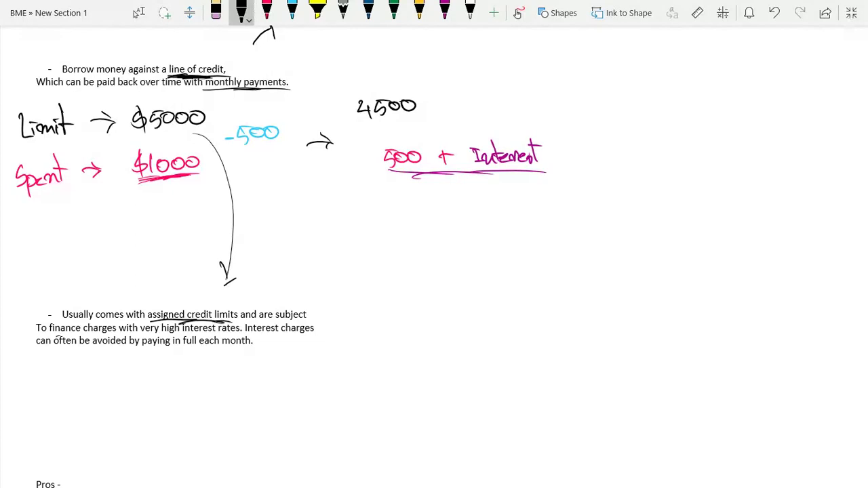
drag(55, 336, 127, 330)
Handwrite 'Cost To Borrow Money' with a small arrow above the finance-charges bullet.
drag(54, 320, 43, 290)
mouse_move(43, 290)
mouse_down()
mouse_move(58, 300)
mouse_move(39, 290)
mouse_up()
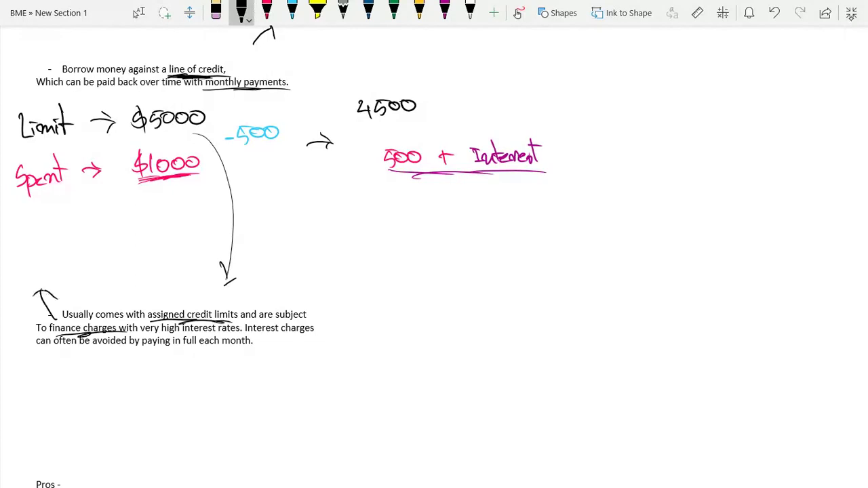
mouse_move(38, 259)
mouse_down()
mouse_move(36, 284)
mouse_move(57, 274)
mouse_move(52, 279)
mouse_up()
mouse_move(59, 255)
mouse_down()
mouse_move(61, 277)
mouse_move(69, 260)
mouse_up()
mouse_move(68, 253)
mouse_down()
mouse_move(87, 247)
mouse_move(96, 260)
mouse_move(107, 239)
mouse_up()
mouse_move(102, 239)
mouse_down()
mouse_move(130, 254)
mouse_move(153, 234)
mouse_move(178, 235)
mouse_up()
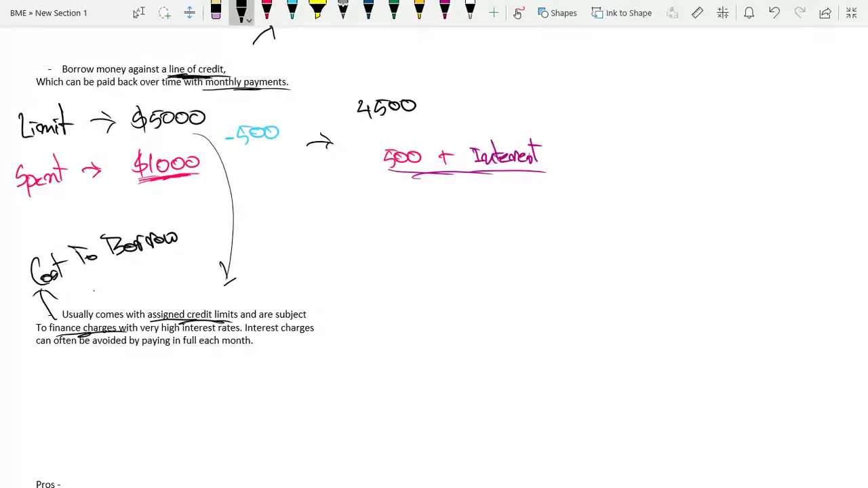
drag(95, 290, 142, 279)
mouse_move(141, 273)
mouse_down()
mouse_move(149, 271)
mouse_move(126, 292)
mouse_up()
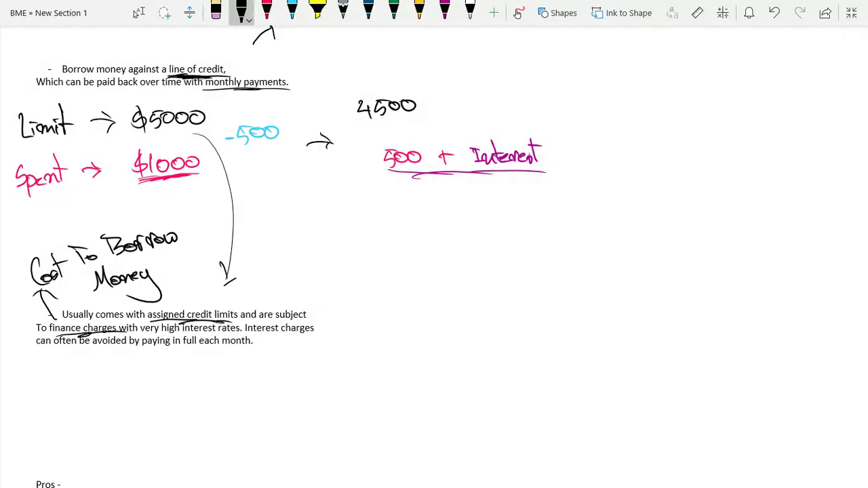
Label the interest note '(APR)' and underline 'Interest charges' and 'in full each month'.
mouse_move(557, 111)
mouse_down()
mouse_move(549, 139)
mouse_move(567, 117)
mouse_move(598, 131)
mouse_up()
drag(588, 101, 599, 155)
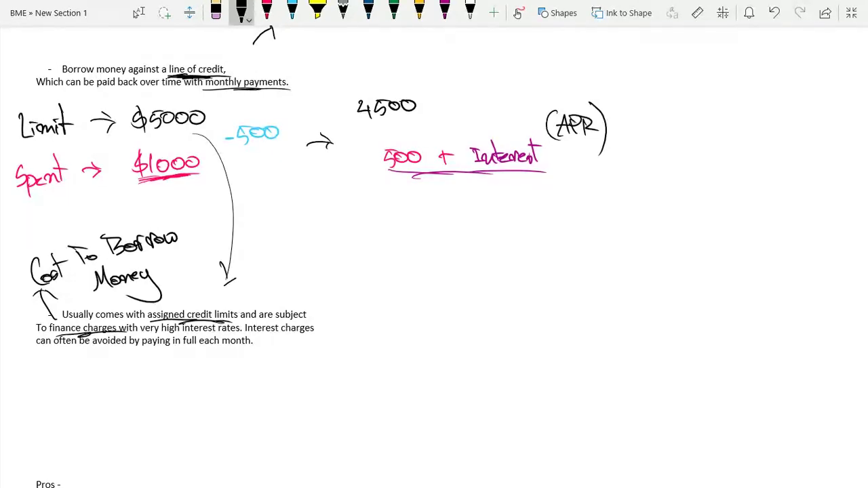
drag(163, 338, 216, 337)
drag(245, 333, 303, 331)
drag(173, 349, 244, 348)
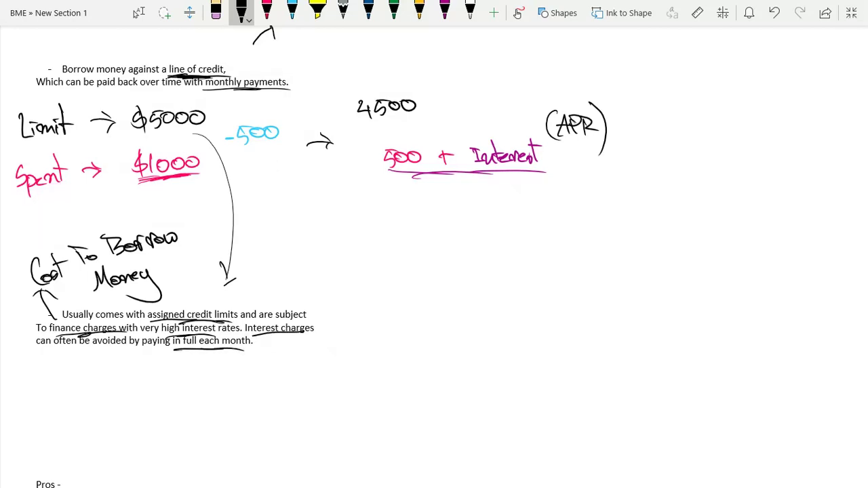
Draw a long curved arrow down to Pros and write '$5000' beside 'Access to a line of credit'.
scroll(138, 12, down, 3)
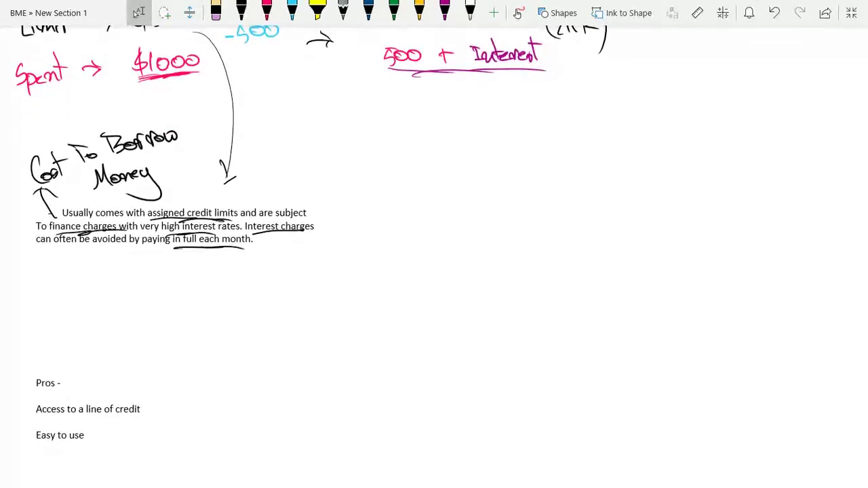
scroll(138, 12, down, 2)
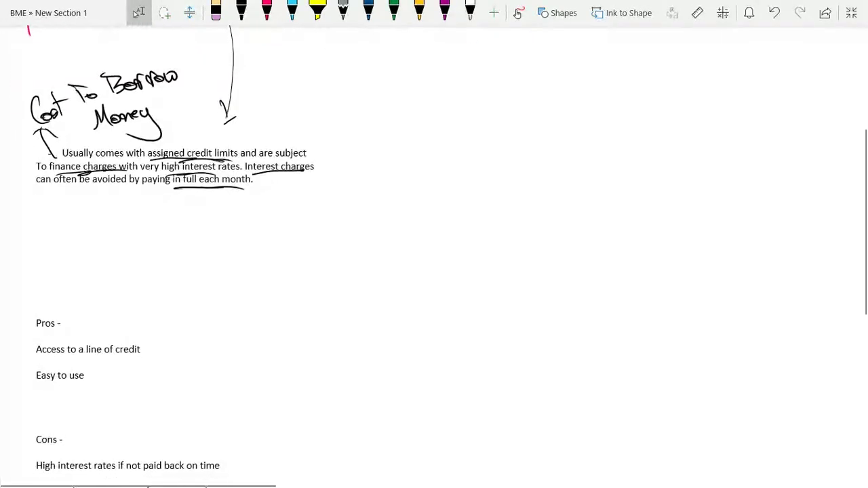
click(241, 12)
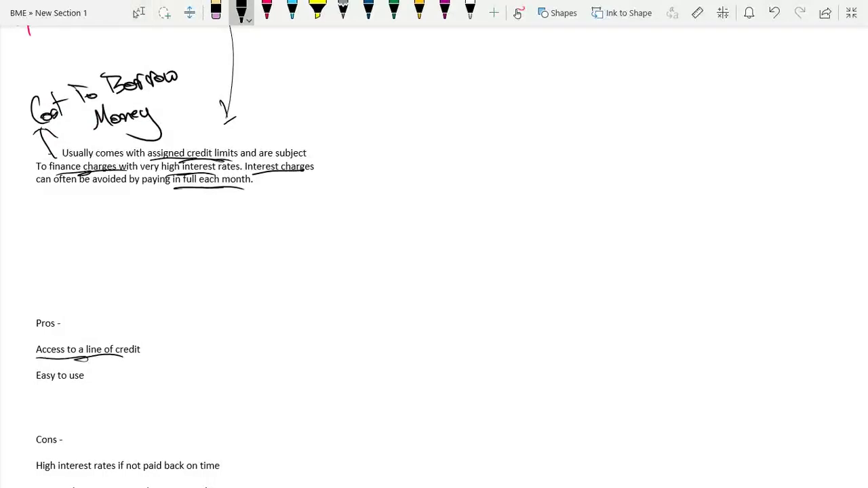
scroll(139, 13, up, 2)
click(241, 12)
mouse_move(21, 40)
mouse_down()
mouse_move(8, 203)
mouse_move(87, 360)
mouse_up()
mouse_move(86, 361)
mouse_down()
mouse_move(97, 348)
mouse_move(84, 360)
mouse_up()
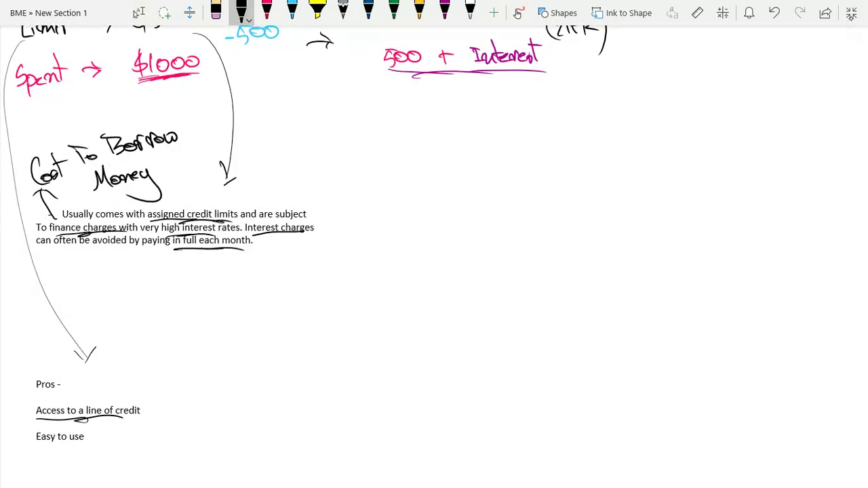
mouse_move(140, 400)
mouse_down()
mouse_move(160, 392)
mouse_move(150, 377)
mouse_move(161, 377)
mouse_up()
mouse_move(166, 352)
mouse_down()
mouse_move(170, 379)
mouse_move(191, 355)
mouse_up()
drag(198, 354, 229, 342)
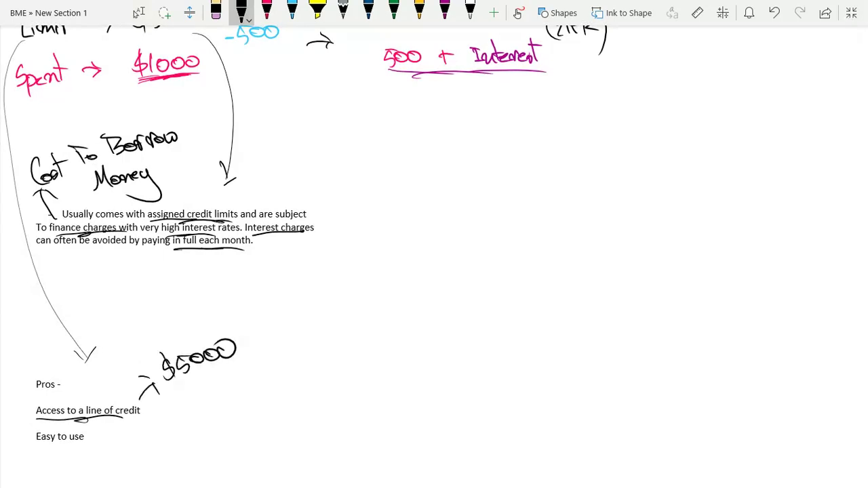
Underline 'Easy to use' and draw an arrow from it toward the 'Just swipe' note.
scroll(434, 256, down, 1)
drag(35, 418, 84, 418)
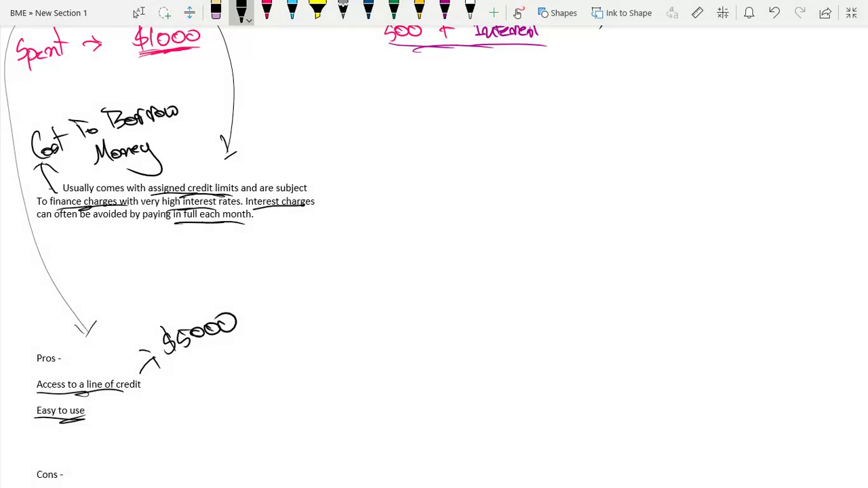
drag(86, 411, 110, 411)
mouse_move(109, 421)
mouse_down()
mouse_move(105, 406)
mouse_move(98, 409)
mouse_move(123, 420)
mouse_move(138, 406)
mouse_move(152, 410)
mouse_move(160, 388)
mouse_move(193, 404)
mouse_move(236, 389)
mouse_move(245, 398)
mouse_up()
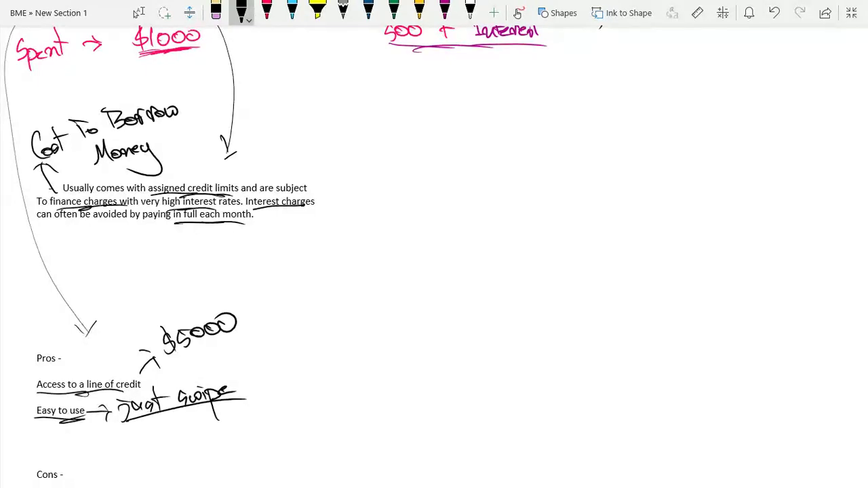
Underline the high-interest-rates and credit-score cons in black ink.
scroll(271, 244, down, 3)
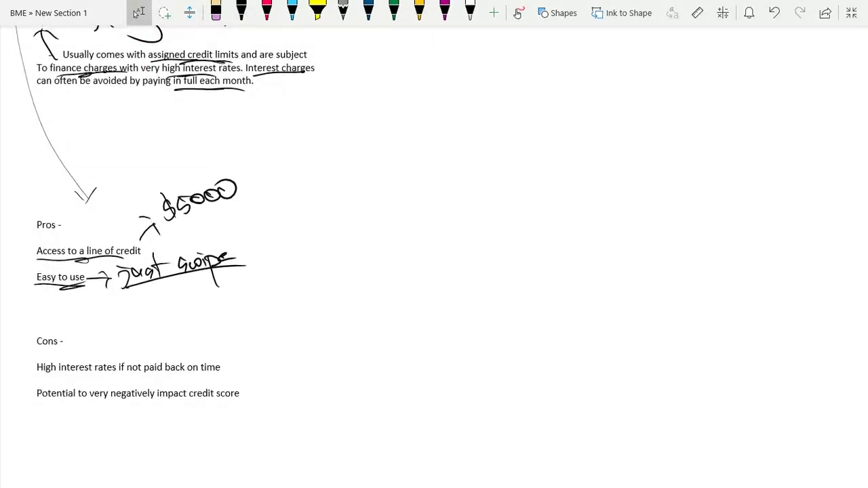
click(241, 12)
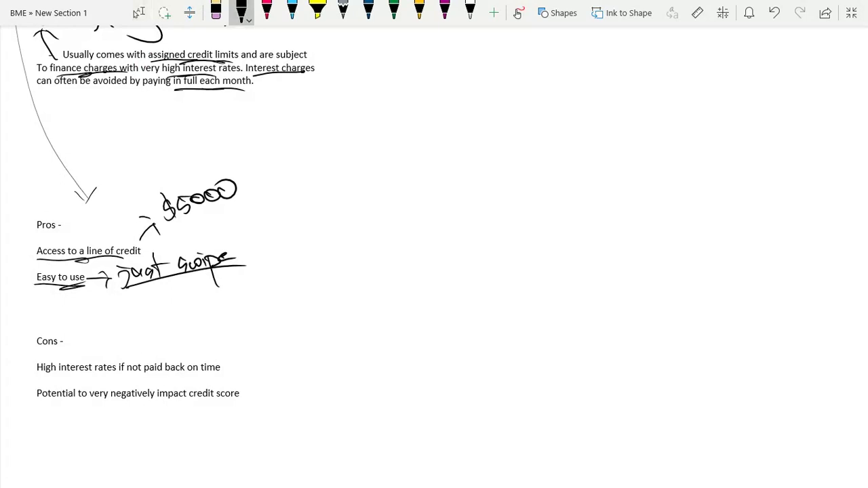
drag(36, 372, 212, 375)
drag(36, 403, 235, 408)
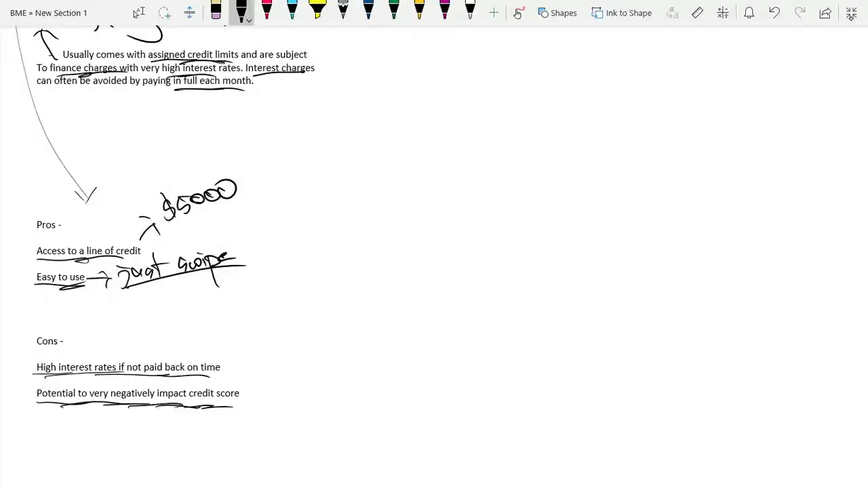
Draw an arrow from the high-interest-rates con and write 'Massive Debt'.
drag(223, 364, 249, 351)
mouse_move(244, 351)
mouse_down()
mouse_move(249, 362)
mouse_move(246, 349)
mouse_move(281, 342)
mouse_up()
mouse_move(284, 332)
mouse_down()
mouse_move(294, 339)
mouse_move(334, 318)
mouse_move(349, 324)
mouse_up()
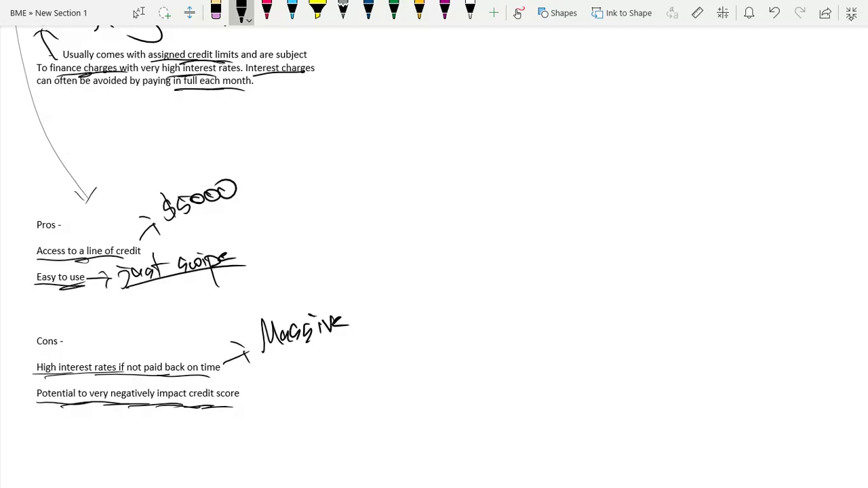
drag(364, 295, 366, 318)
mouse_move(359, 290)
mouse_down()
mouse_move(382, 291)
mouse_move(377, 316)
mouse_up()
mouse_move(381, 310)
mouse_down()
mouse_move(393, 305)
mouse_move(388, 310)
mouse_up()
drag(392, 303, 401, 300)
drag(396, 288, 413, 281)
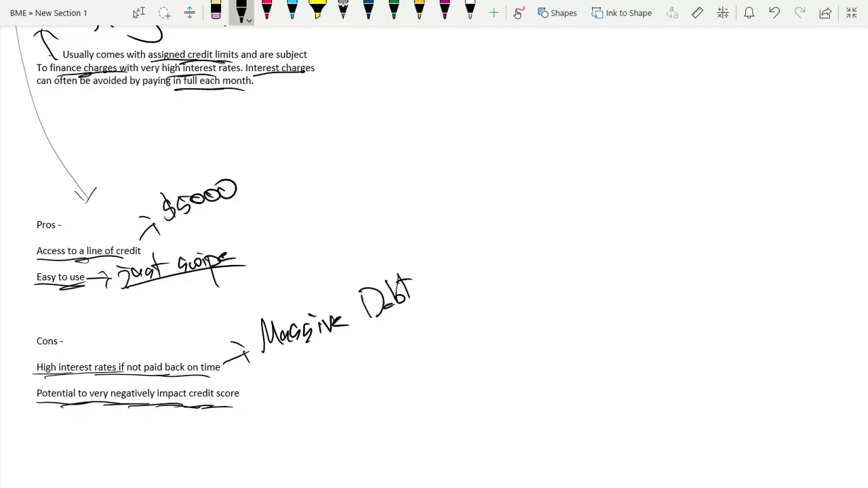
Draw an arrow down from the credit score con to 'Customer reliability rating' and thicken its underline.
mouse_move(248, 396)
mouse_down()
mouse_move(261, 393)
mouse_move(259, 400)
mouse_up()
mouse_move(202, 400)
mouse_down()
mouse_move(234, 437)
mouse_move(296, 425)
mouse_up()
mouse_move(258, 467)
mouse_down()
mouse_move(259, 457)
mouse_move(268, 466)
mouse_up()
drag(267, 461, 277, 461)
mouse_move(274, 438)
mouse_down()
mouse_move(276, 467)
mouse_move(283, 455)
mouse_up()
drag(281, 454, 290, 464)
drag(283, 458, 293, 465)
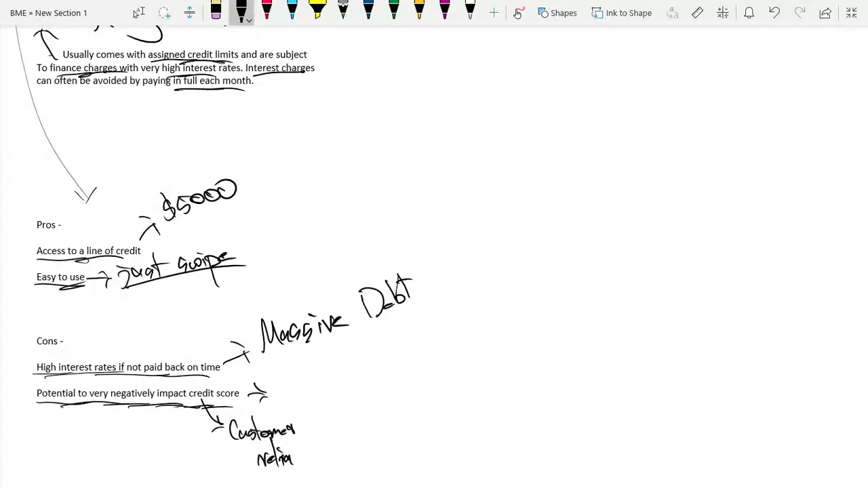
drag(288, 432, 290, 465)
mouse_move(292, 459)
mouse_down()
mouse_move(303, 454)
mouse_move(306, 464)
mouse_move(314, 437)
mouse_move(331, 470)
mouse_move(310, 467)
mouse_up()
mouse_move(344, 451)
mouse_down()
mouse_move(348, 443)
mouse_move(363, 454)
mouse_up()
mouse_move(358, 440)
mouse_down()
mouse_move(370, 439)
mouse_move(374, 452)
mouse_up()
drag(377, 453, 388, 453)
mouse_move(398, 444)
mouse_down()
mouse_move(401, 468)
mouse_move(373, 466)
mouse_up()
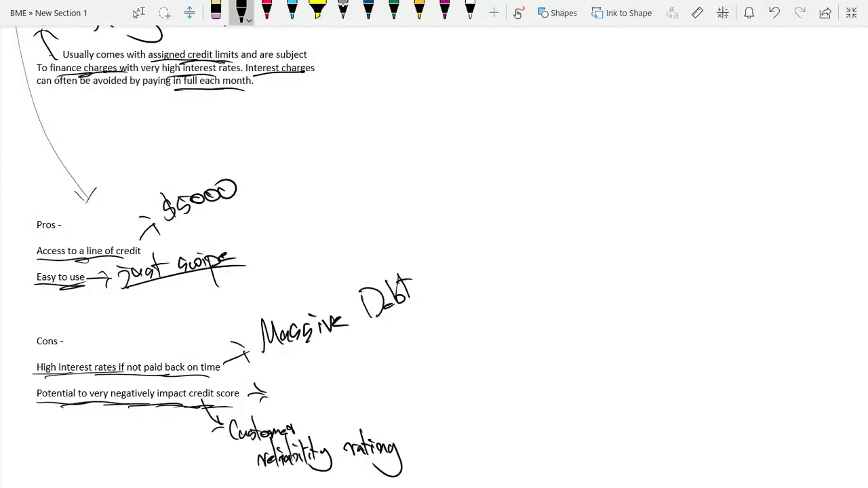
drag(196, 402, 221, 404)
drag(209, 402, 239, 398)
Write 'Down' after the credit score arrow and add two red downward arrows beside it.
mouse_move(275, 374)
mouse_down()
mouse_move(281, 398)
mouse_move(301, 385)
mouse_up()
drag(315, 383, 360, 377)
click(266, 11)
drag(352, 364, 359, 377)
drag(371, 347, 376, 372)
drag(386, 357, 377, 371)
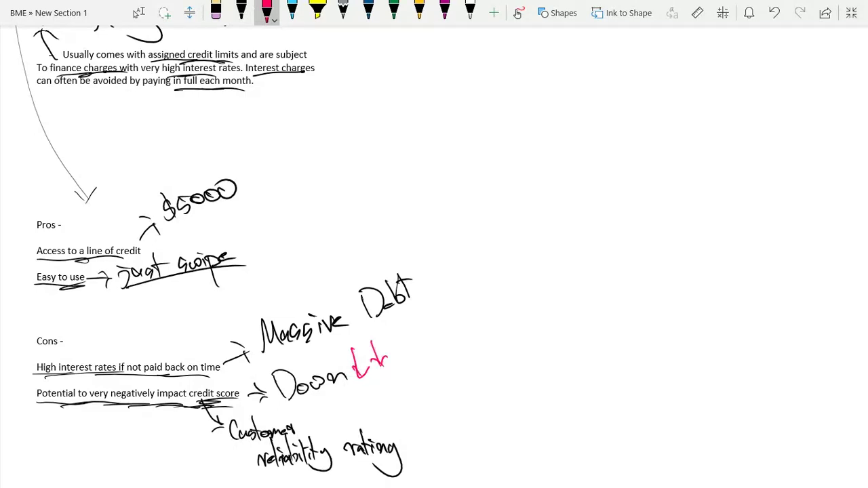